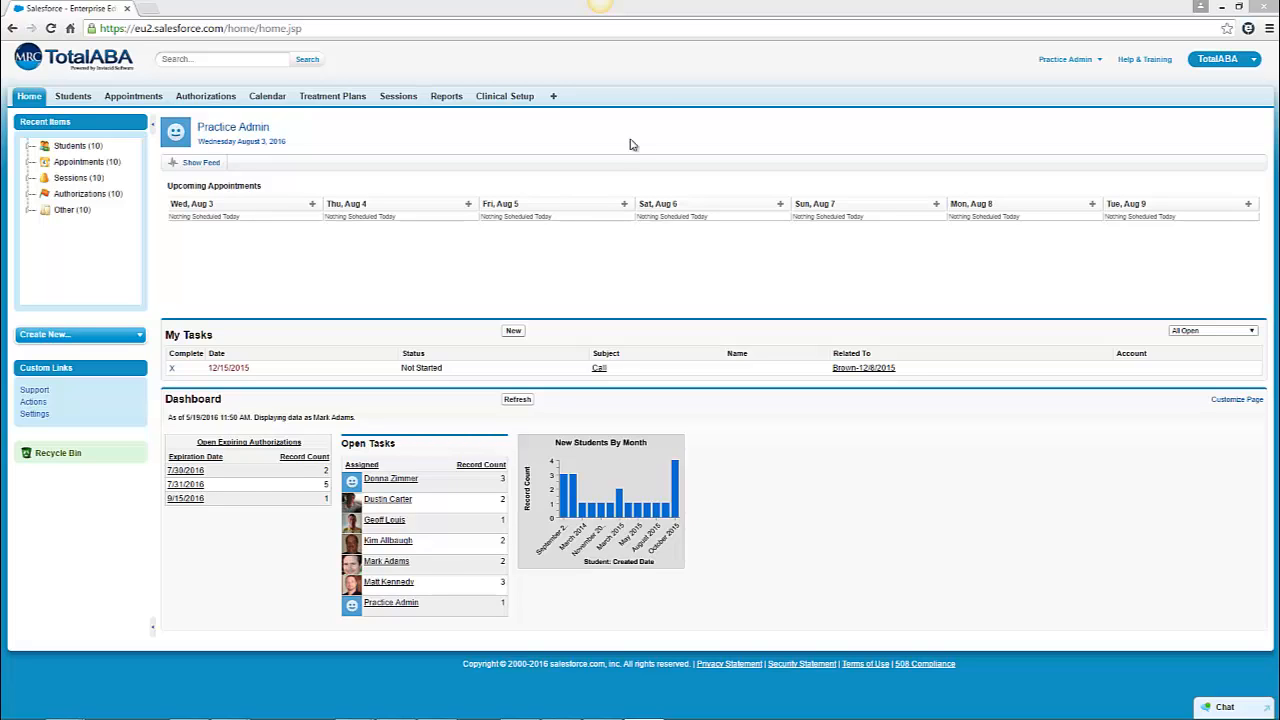
- Open the full list of existing credential categories
left_click(553, 98)
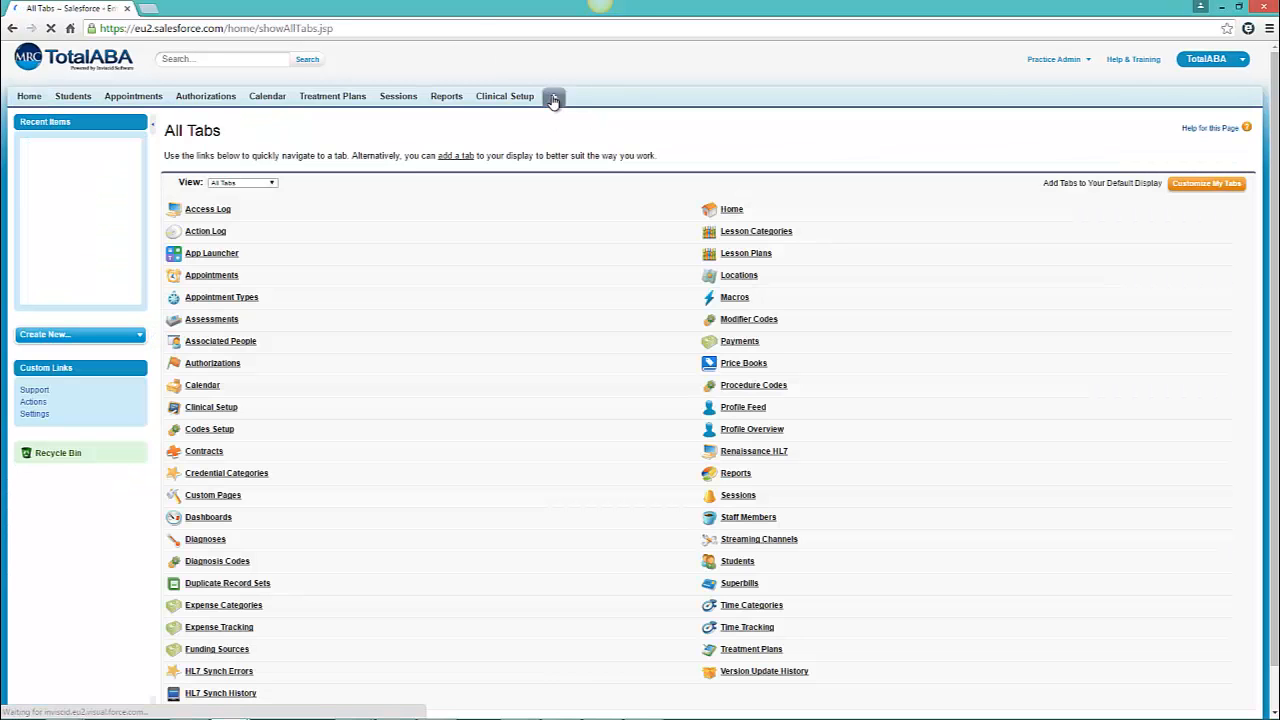
left_click(237, 479)
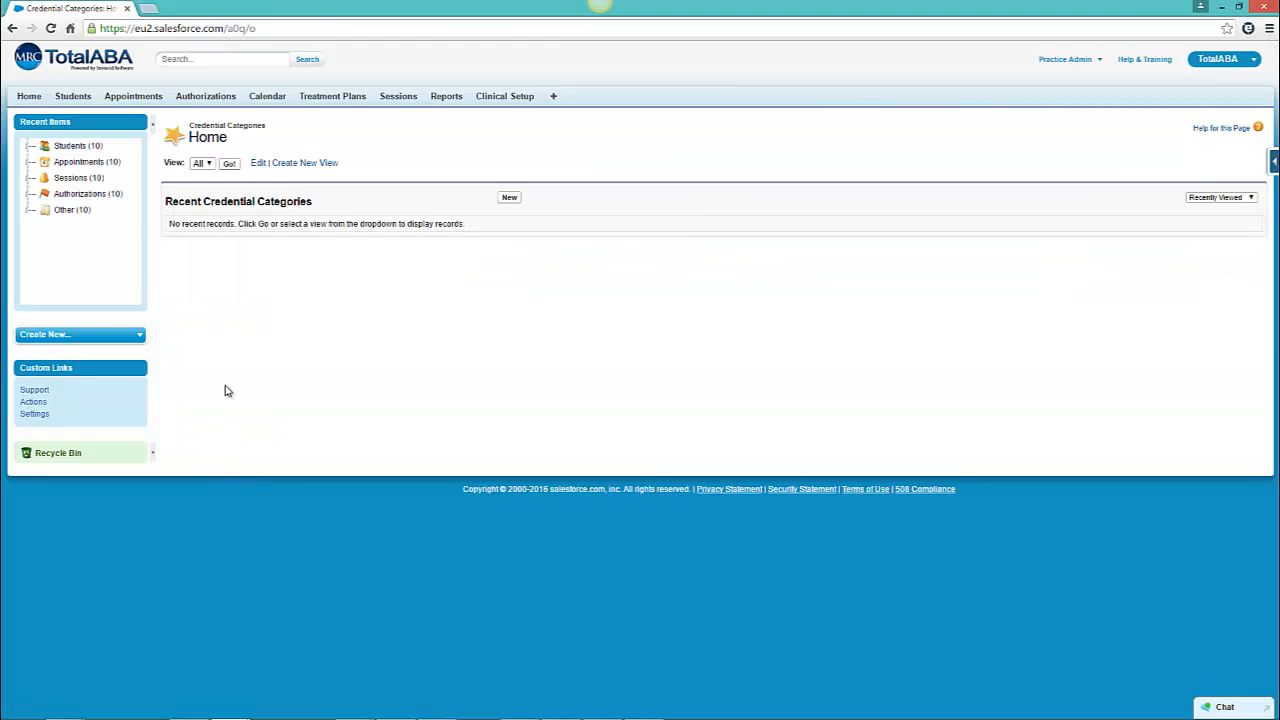
left_click(229, 164)
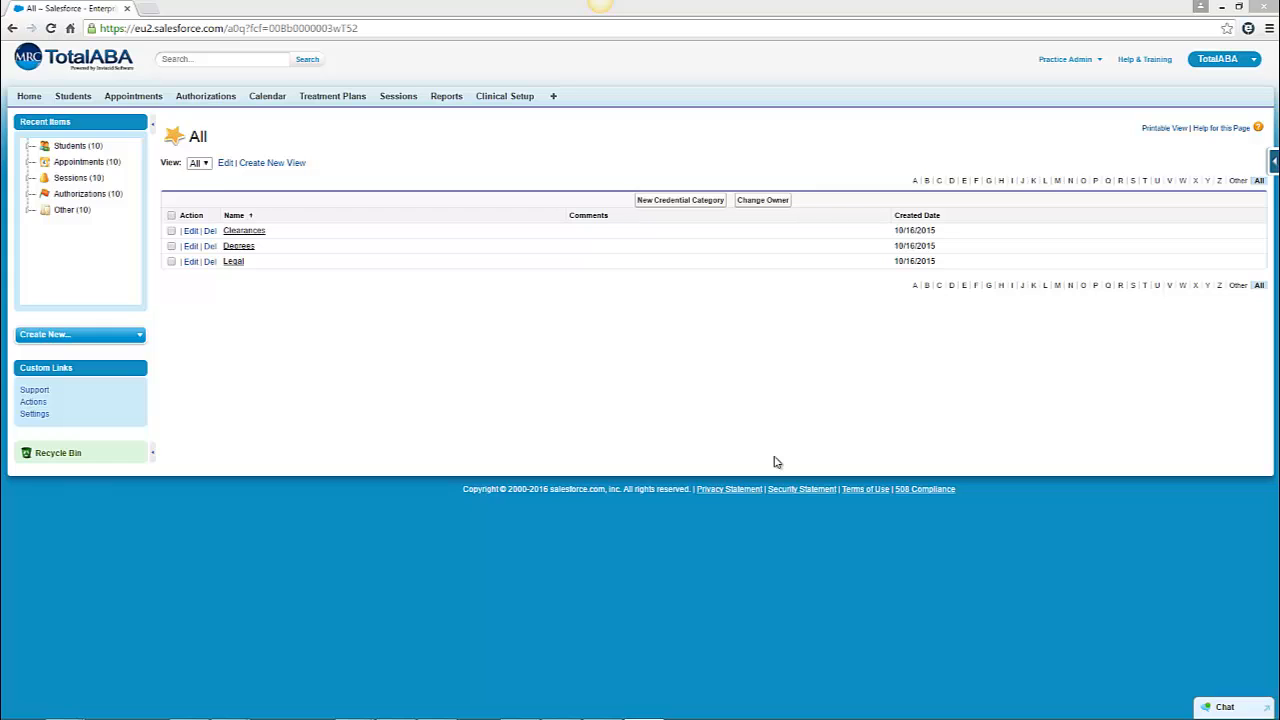
- Create a new credential category named Certificates and save it
left_click(676, 201)
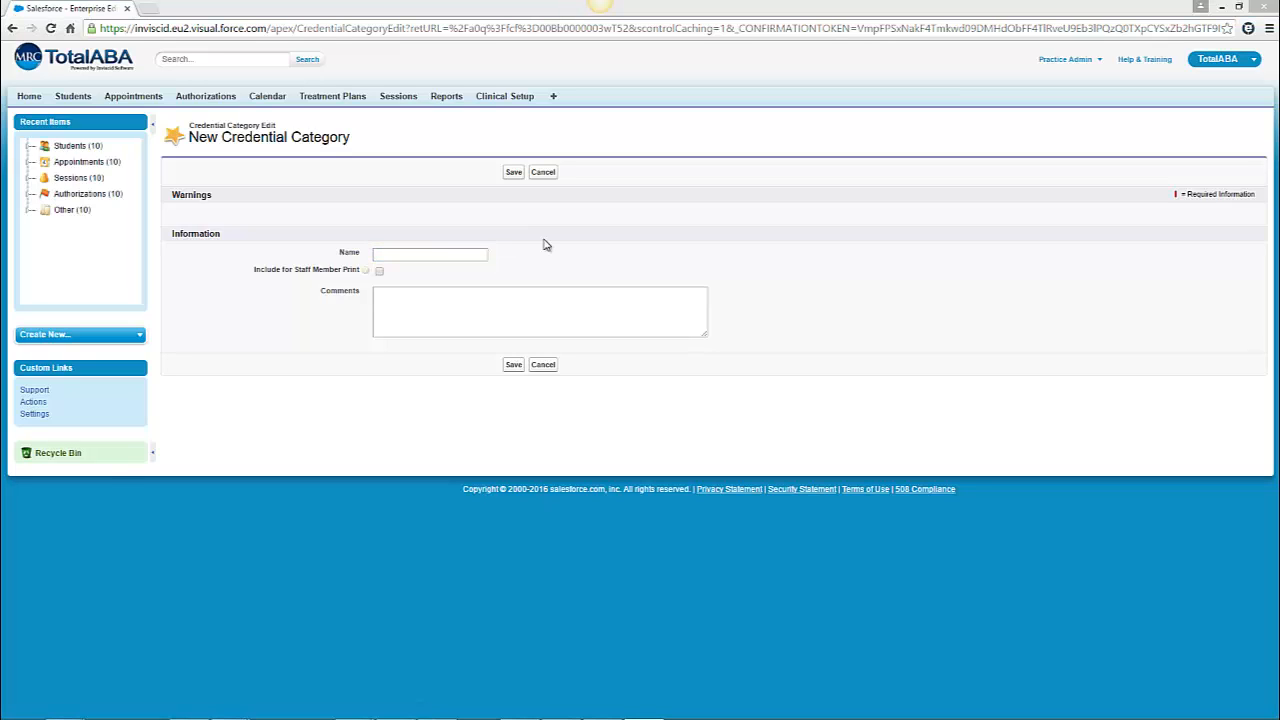
left_click(422, 253)
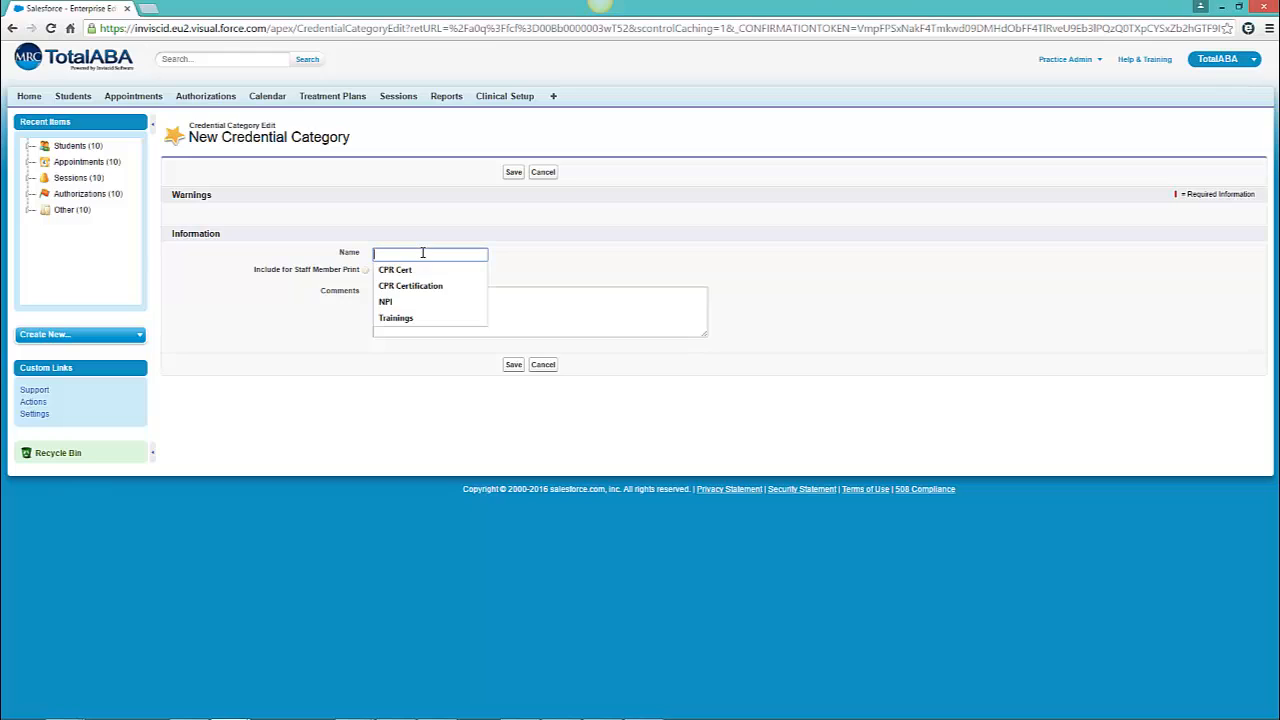
type("Certificates")
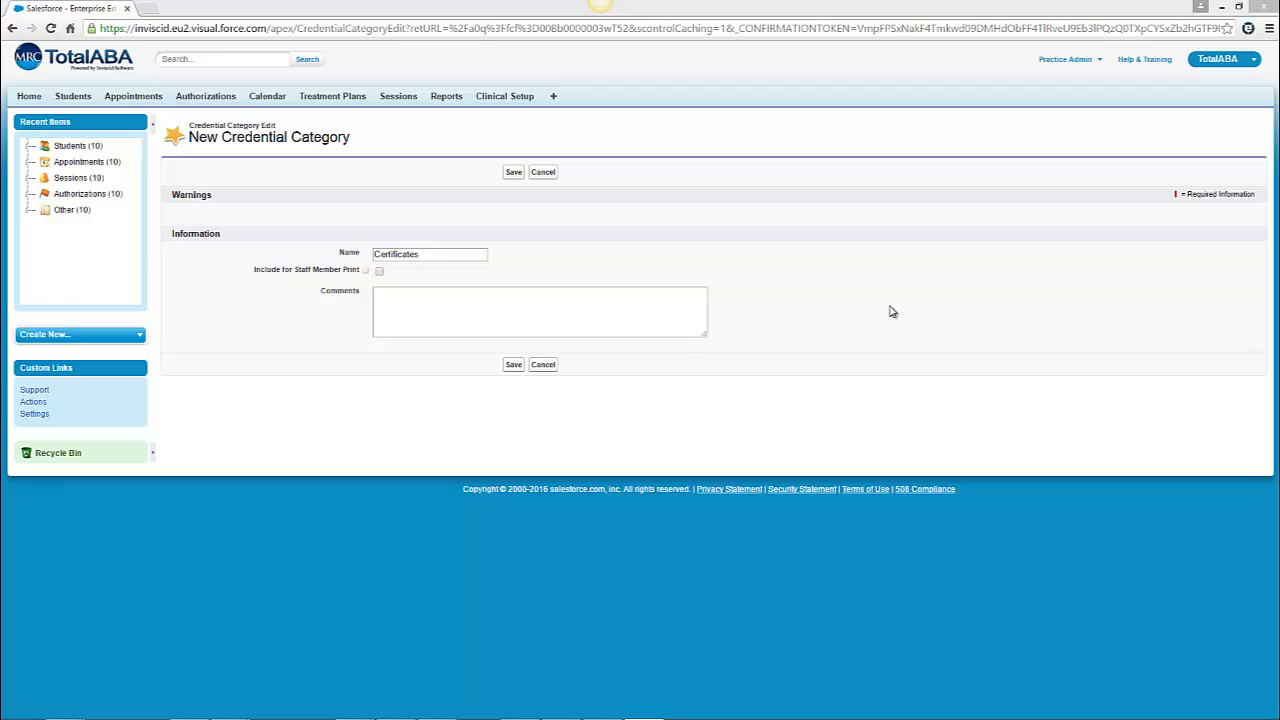
left_click(513, 173)
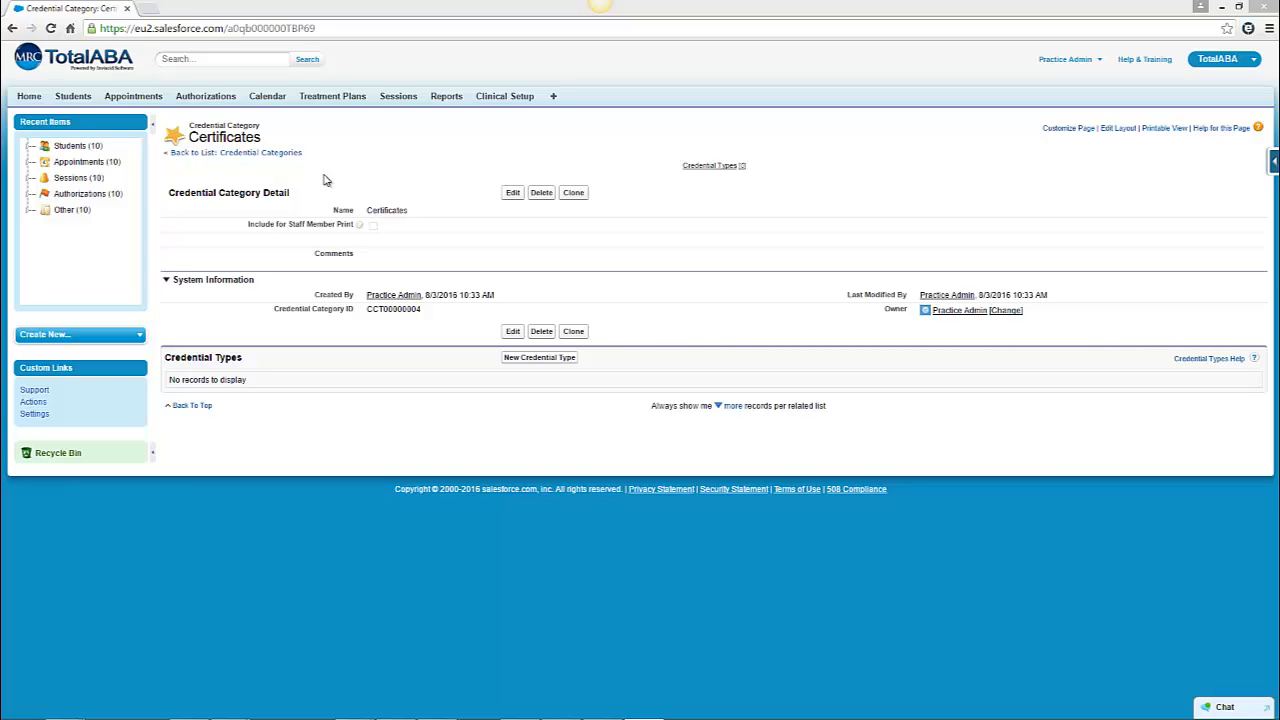
- Add a new credential type named CPR Certificate to the Certificates credential category and save it
left_click(554, 97)
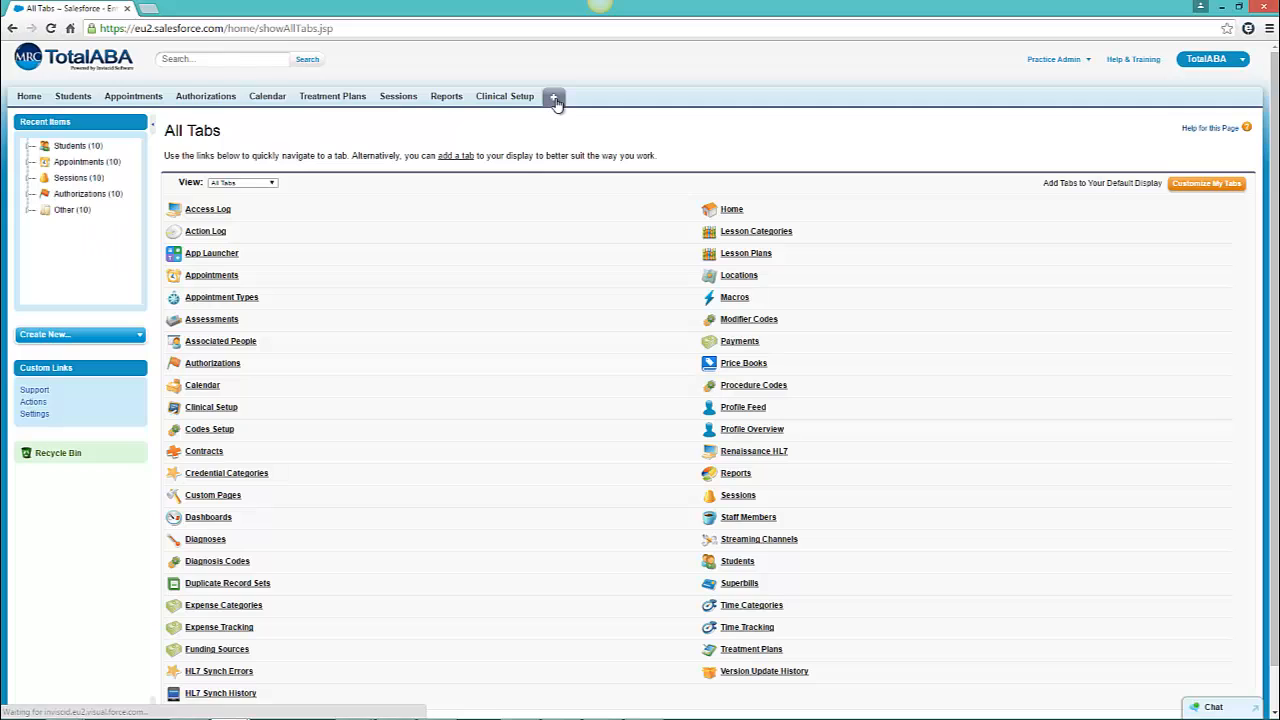
left_click(247, 473)
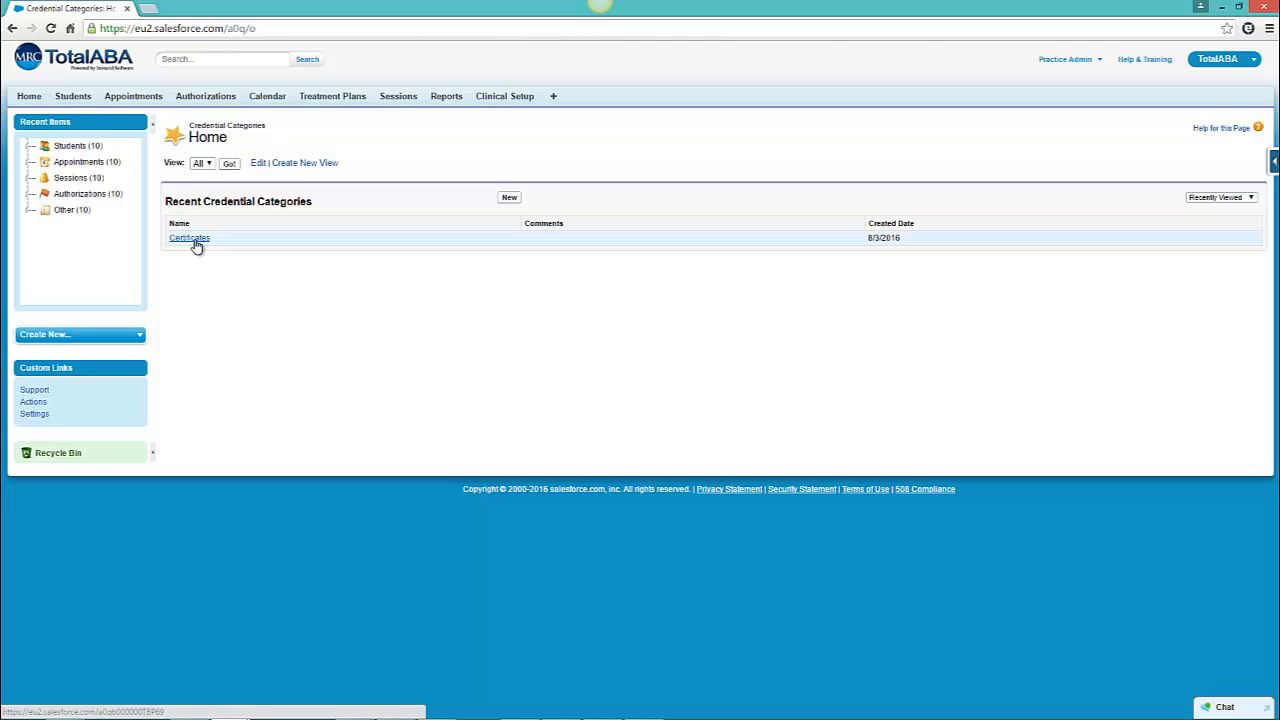
left_click(196, 242)
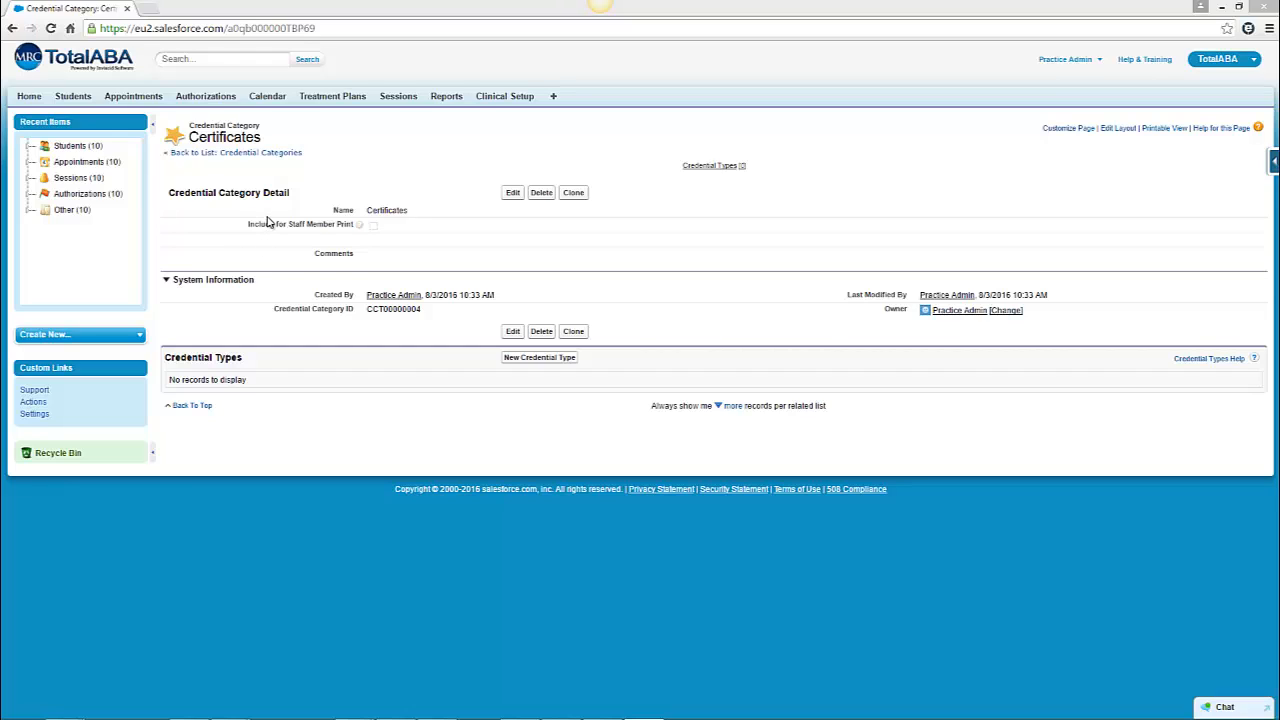
left_click(540, 362)
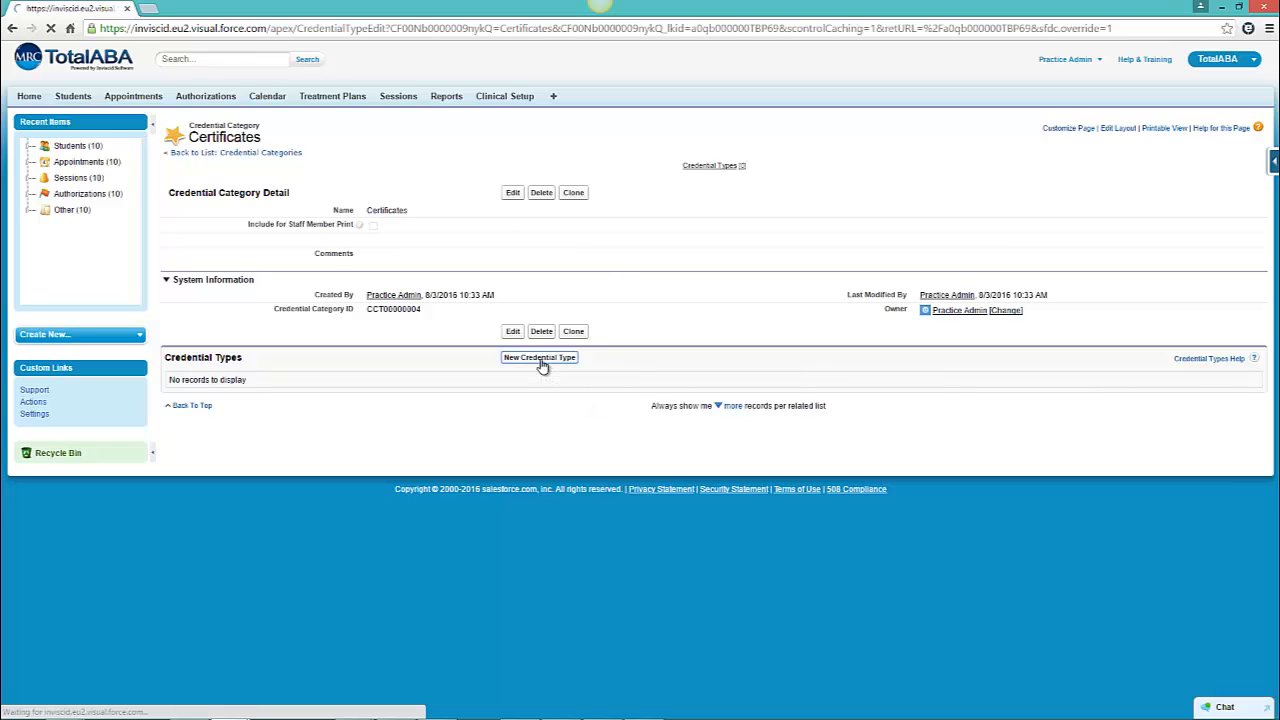
left_click(417, 272)
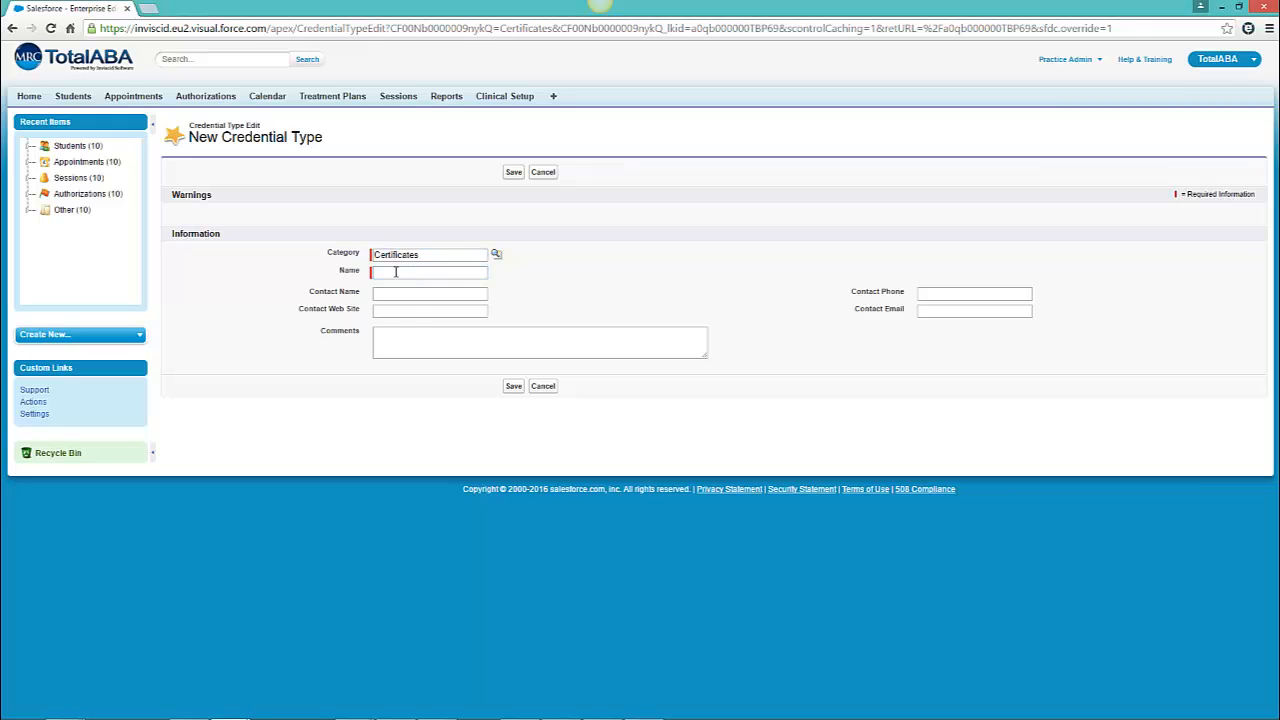
left_click(417, 272)
left_click(299, 266)
left_click(415, 271)
type("CPR Certificate")
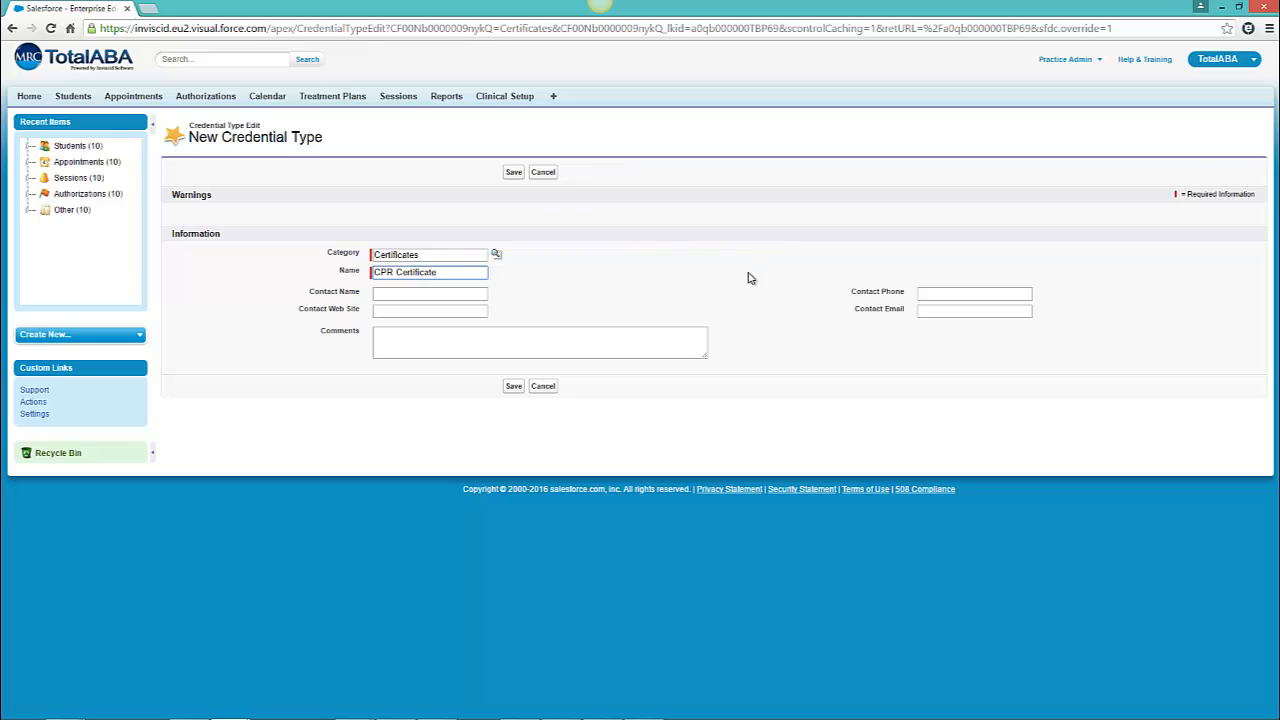
left_click(513, 176)
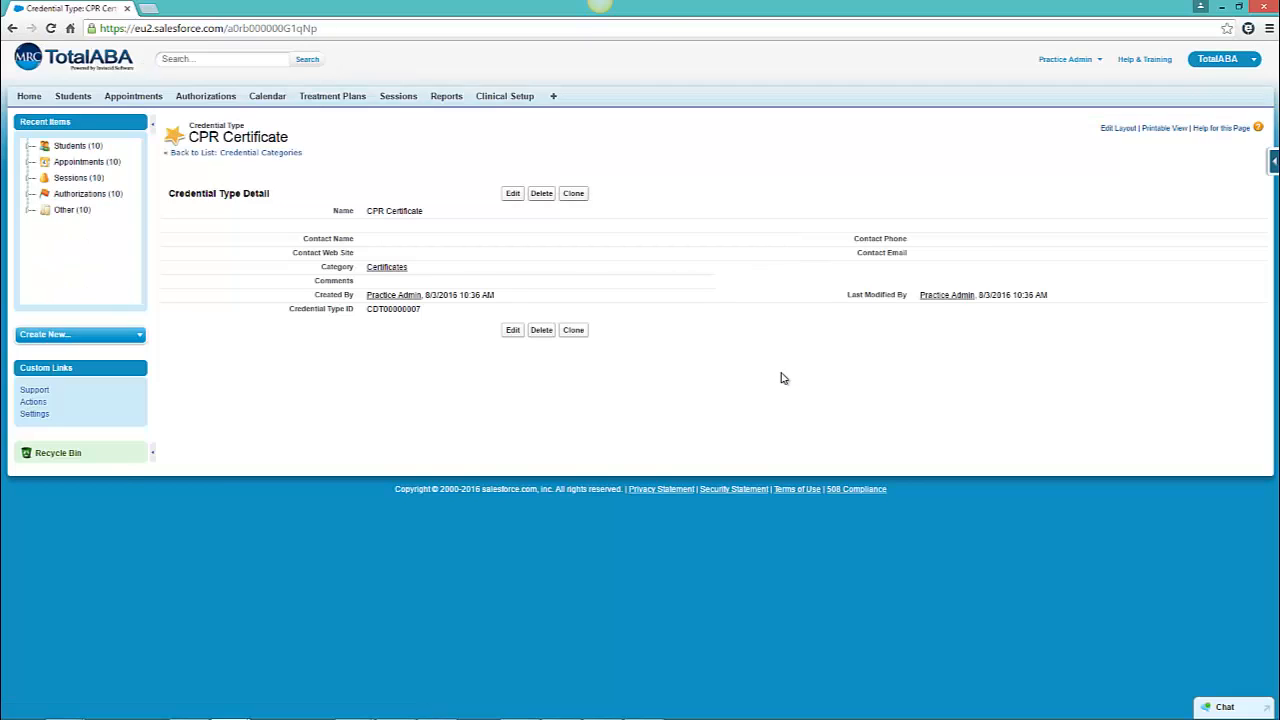
left_click(395, 267)
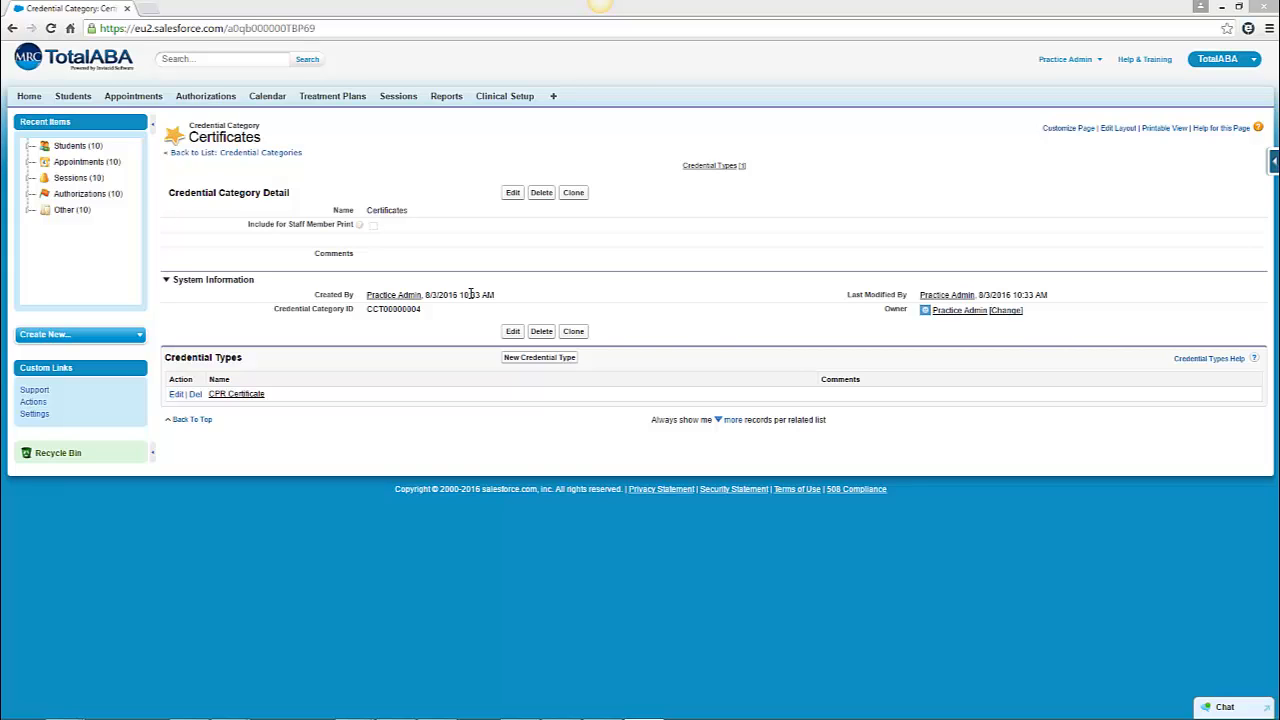
- Start a new credential for a staff member, choosing category Certificates and credential type CPR Certificate
left_click(554, 97)
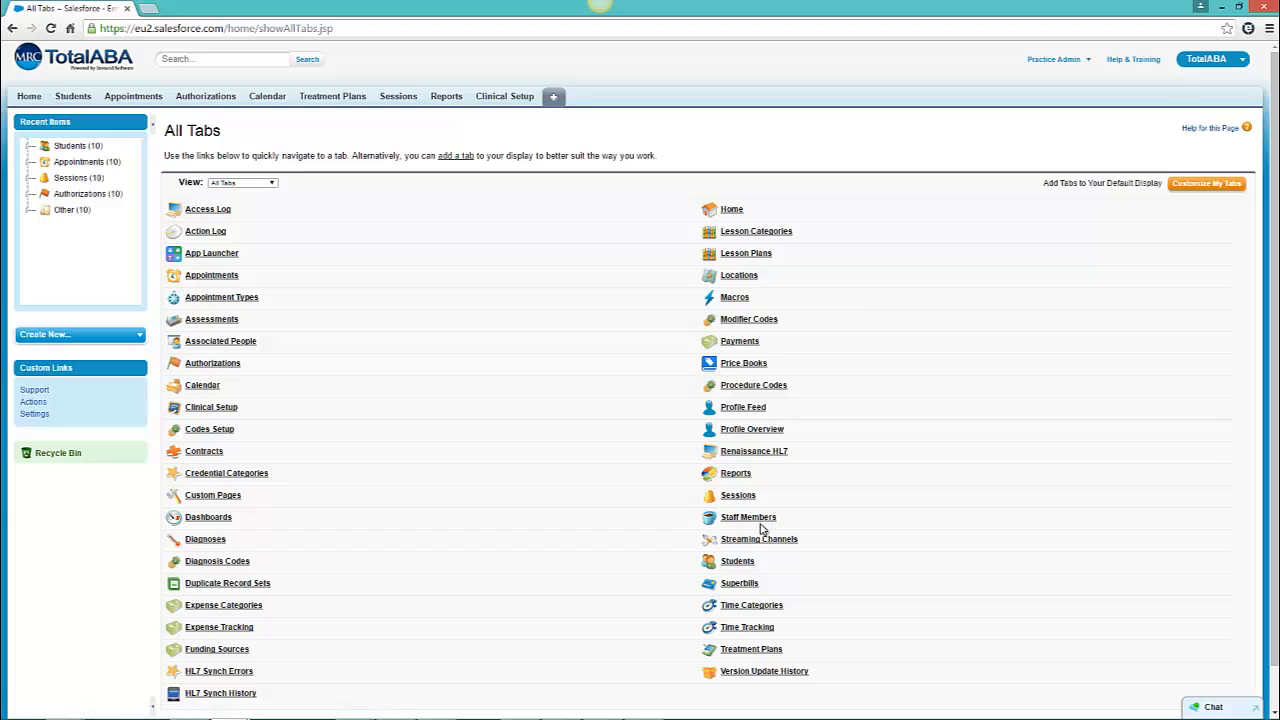
left_click(758, 520)
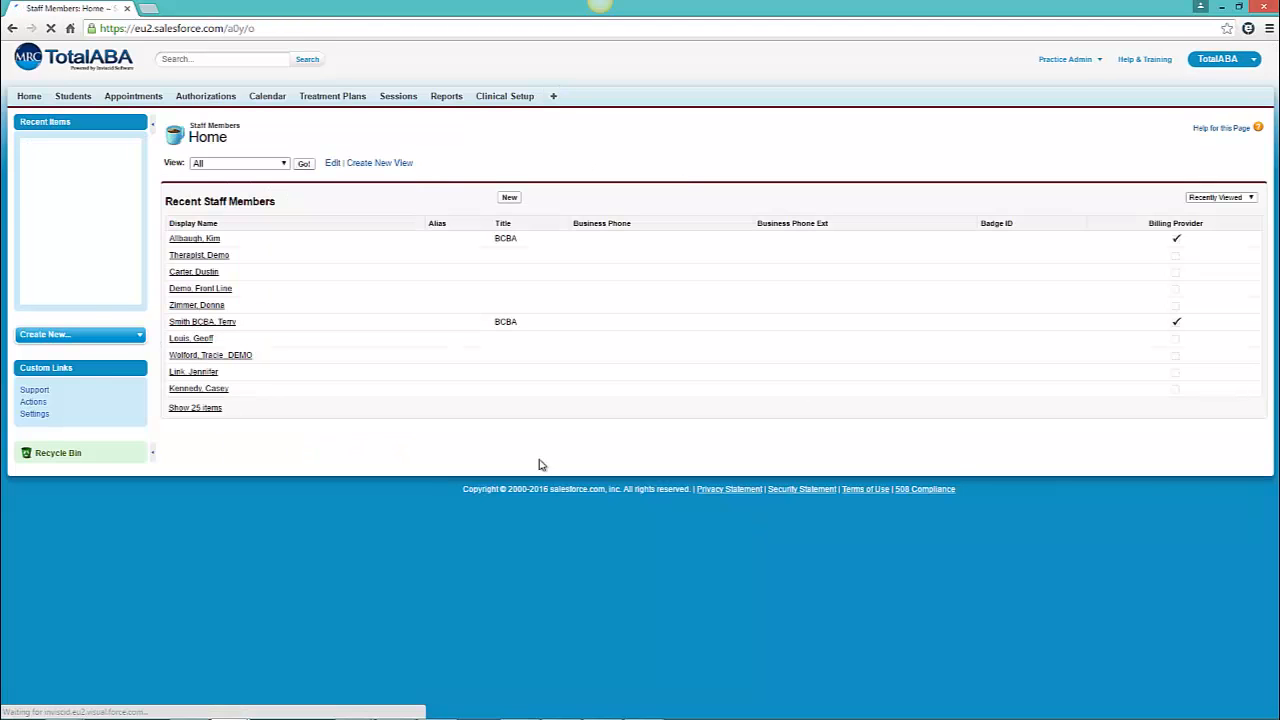
left_click(305, 164)
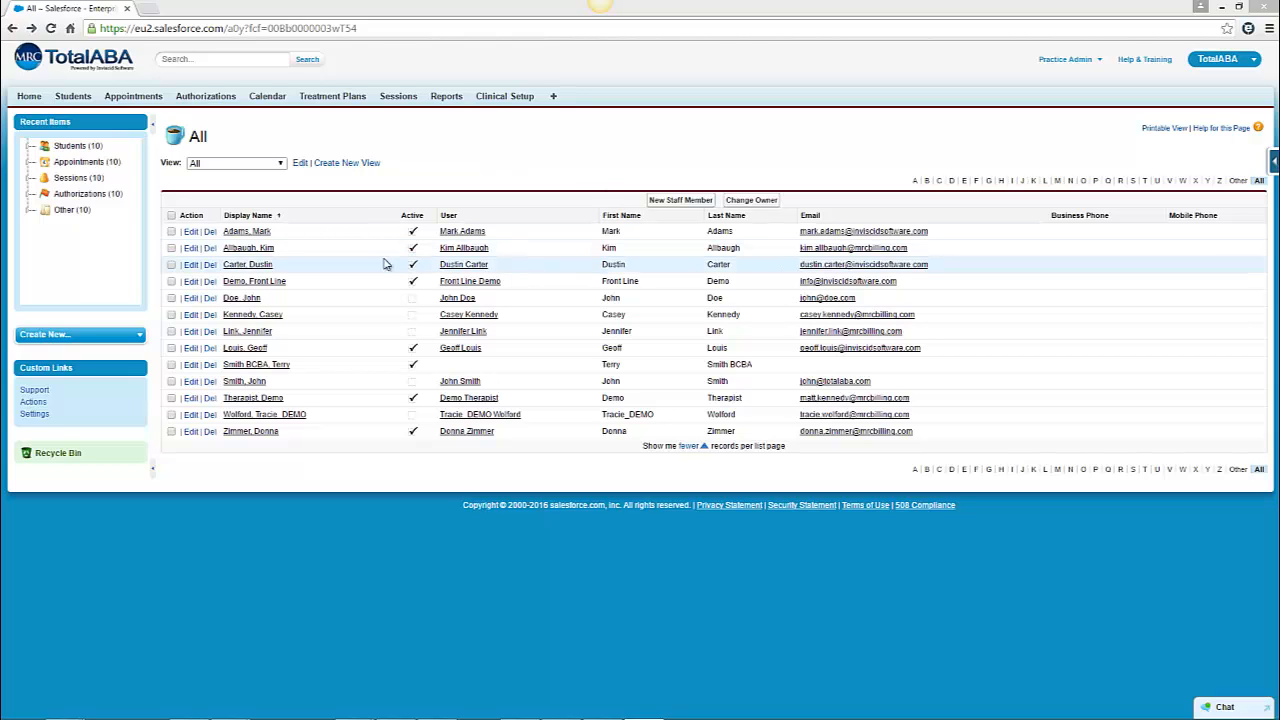
left_click(247, 265)
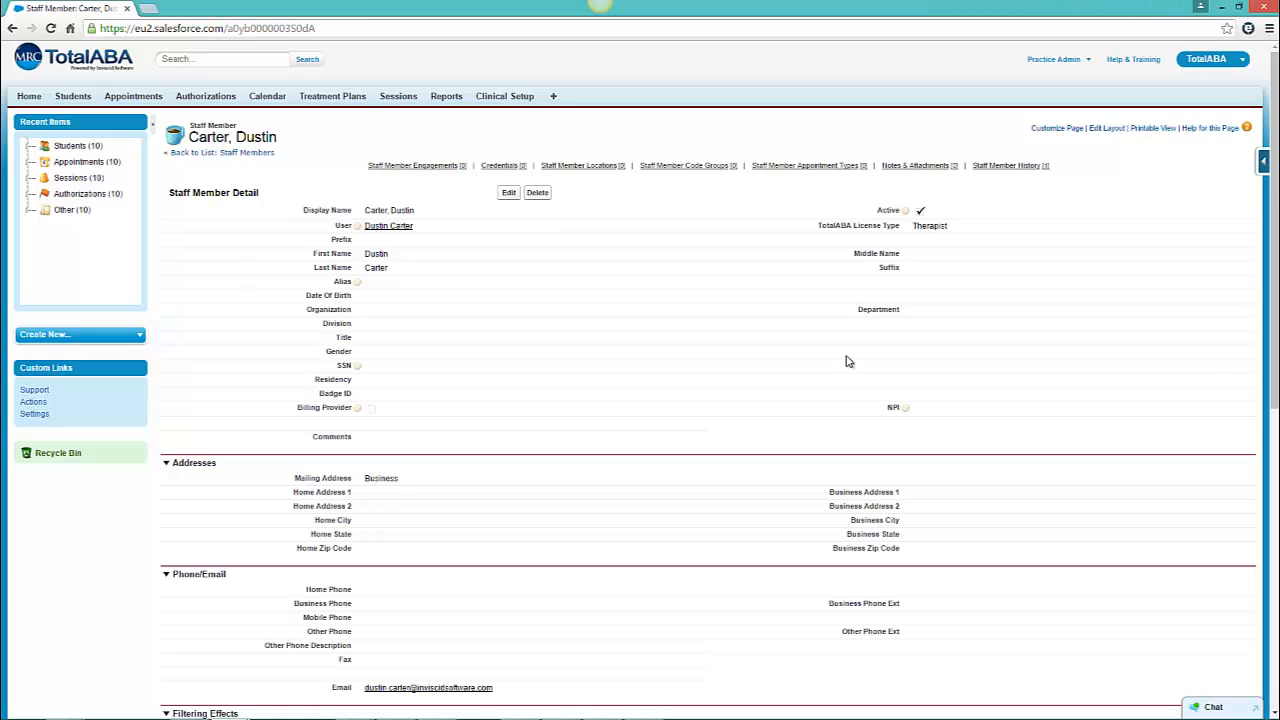
scroll(845, 361, "down", 4)
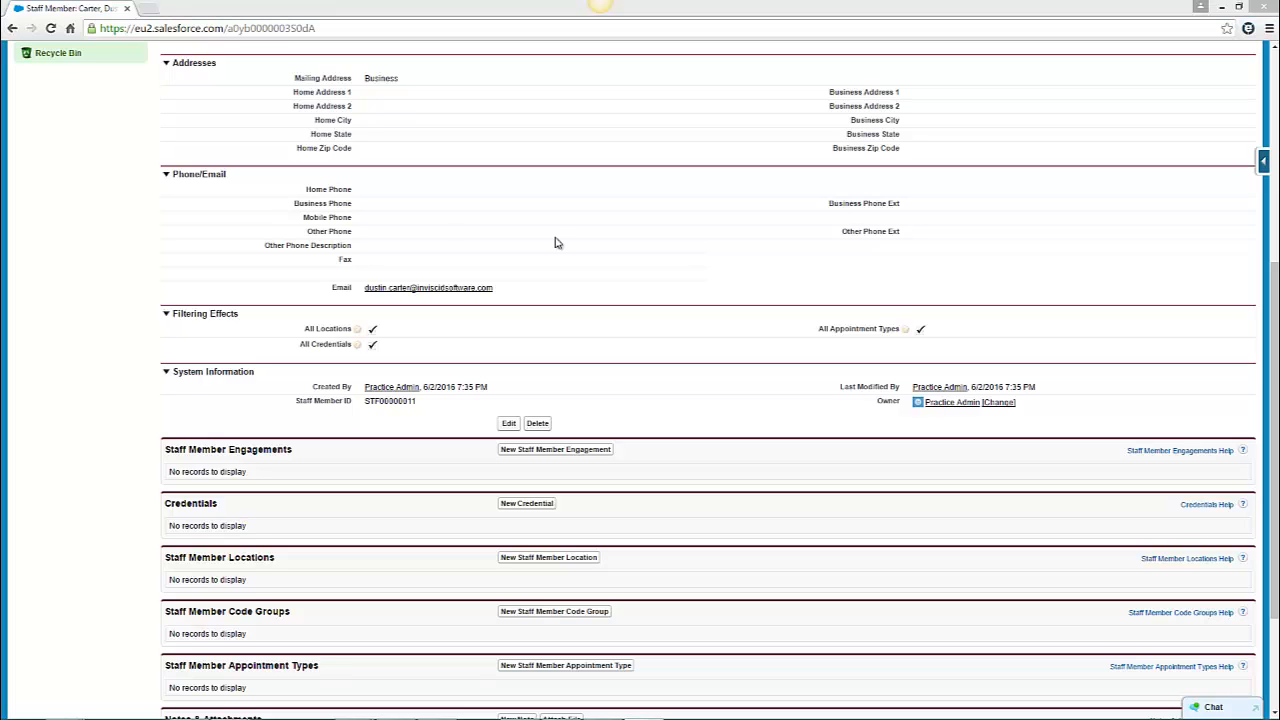
left_click(530, 507)
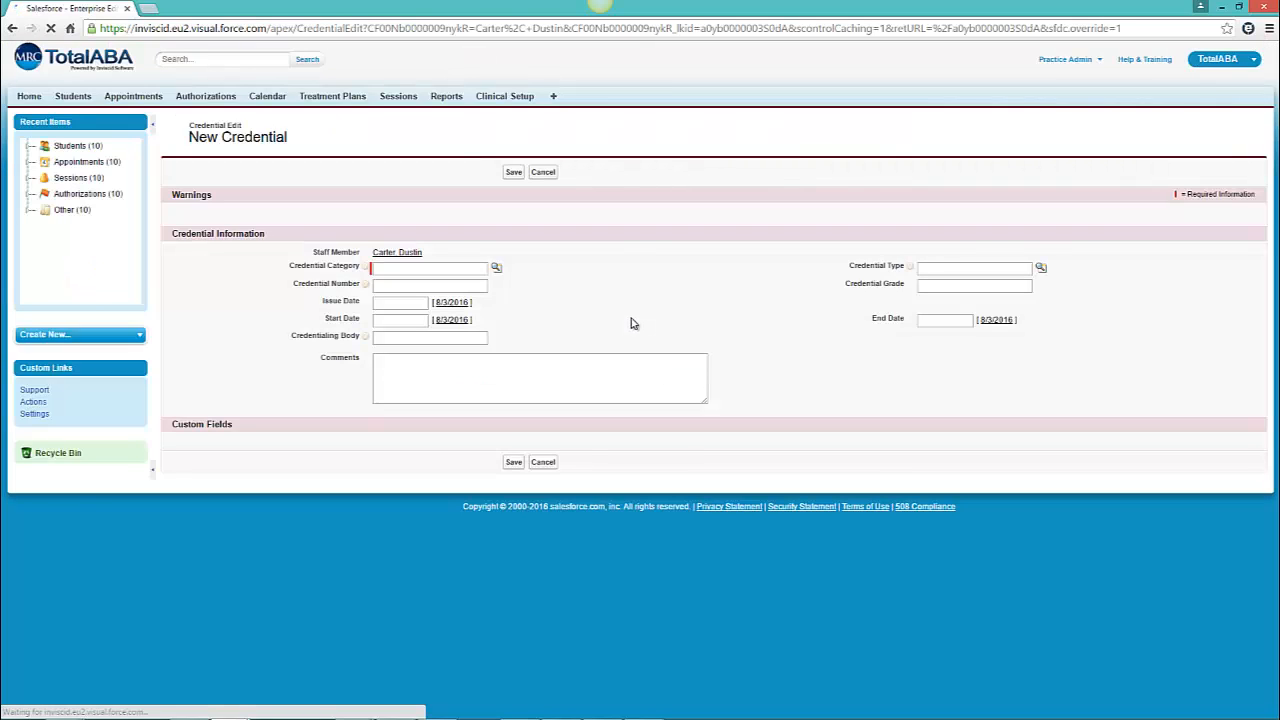
left_click(497, 274)
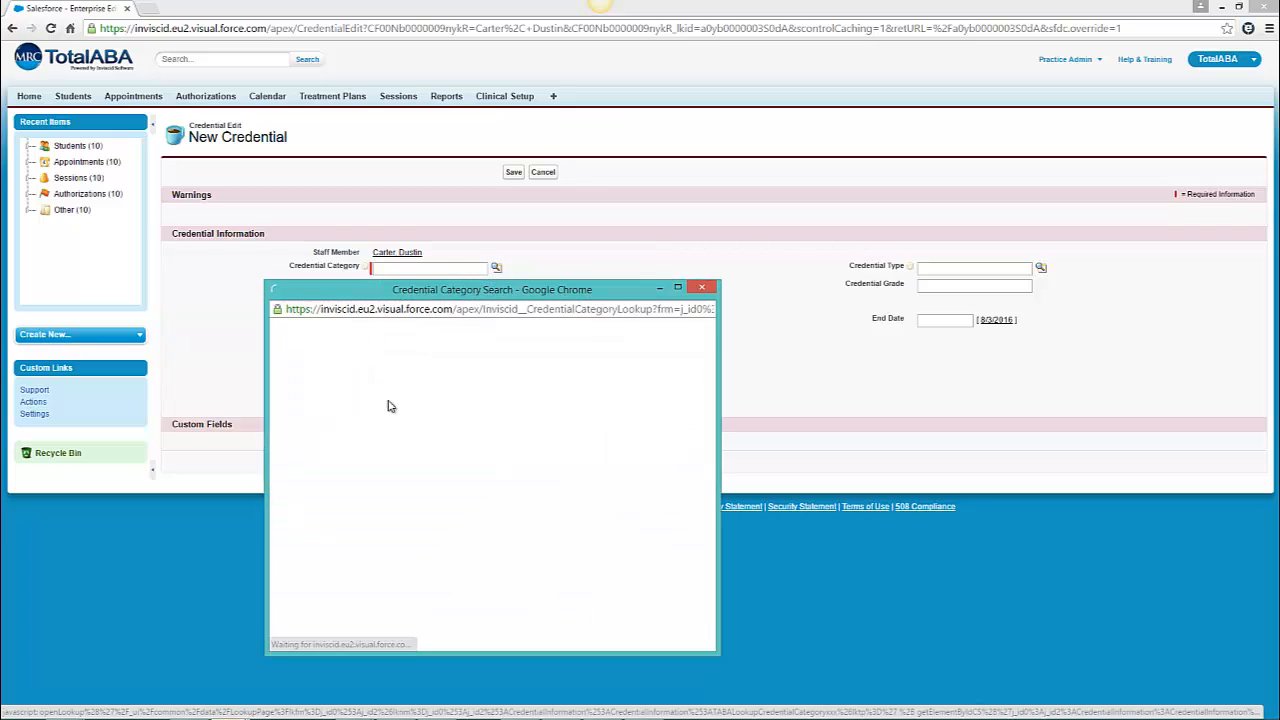
left_click(324, 403)
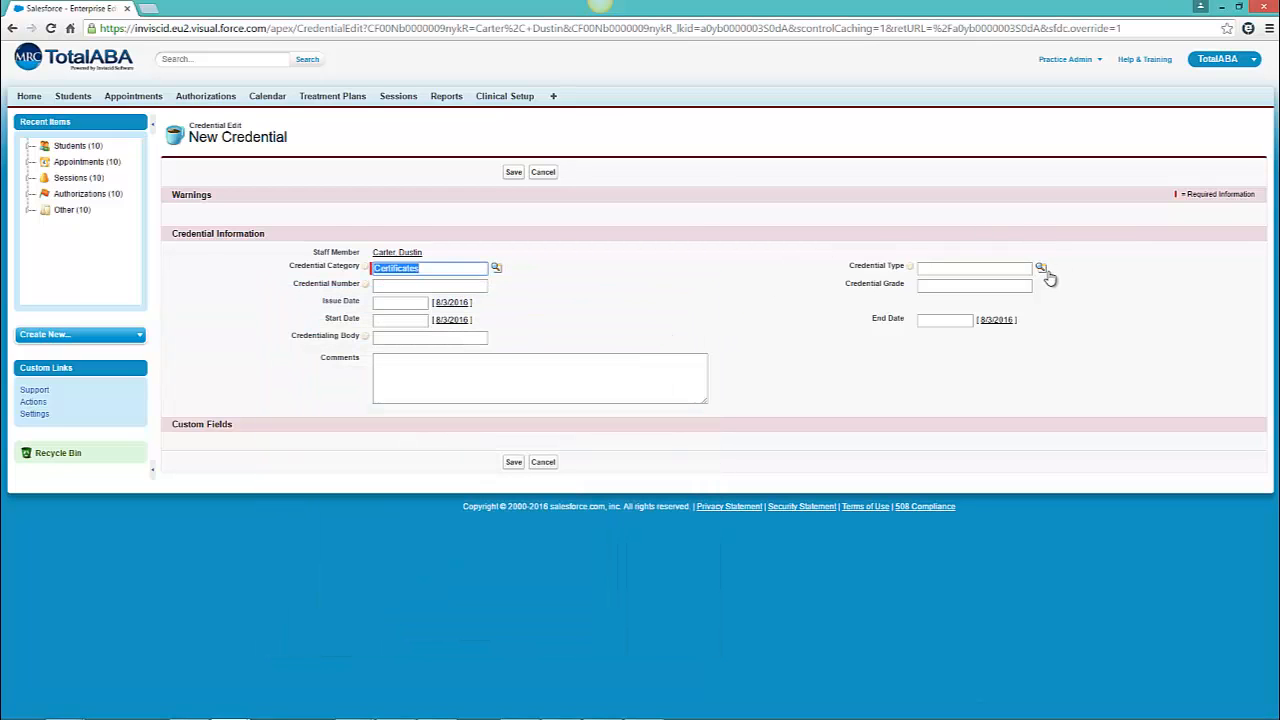
left_click(1042, 270)
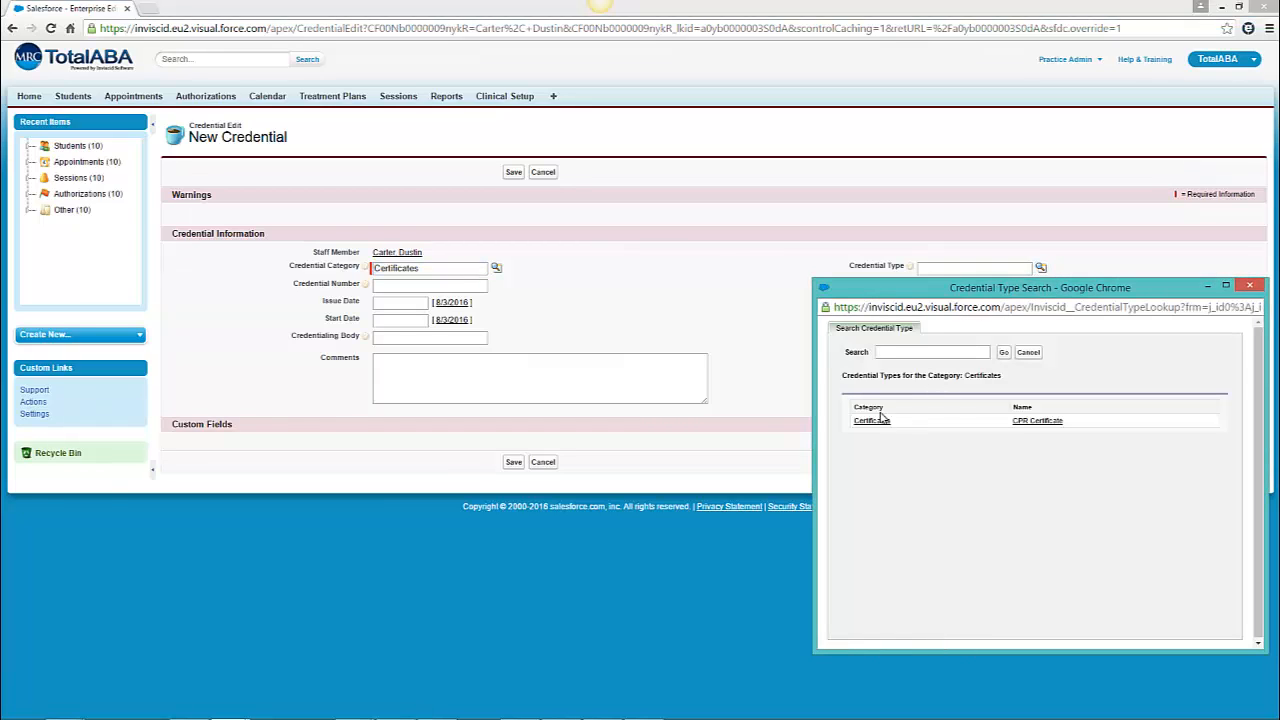
left_click(1055, 421)
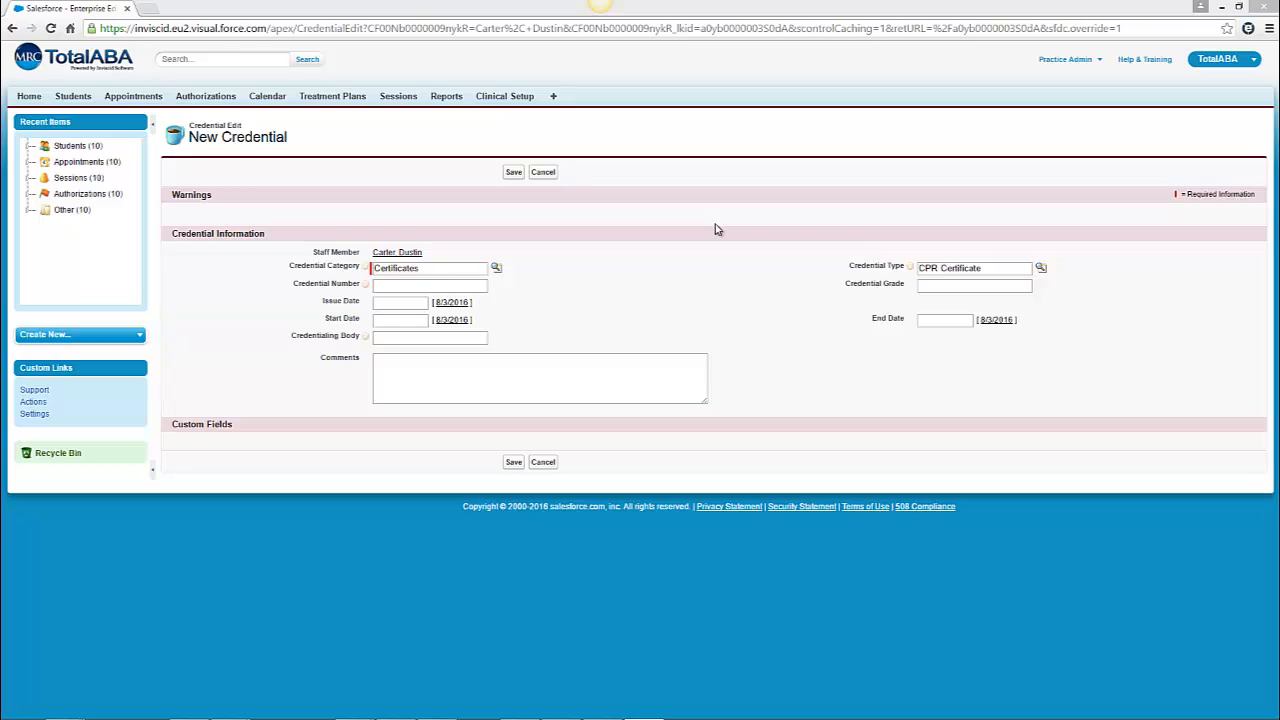
- Set the credential's start date to 8/1/2015 and end date to 8/31/2016, then save it
left_click(419, 319)
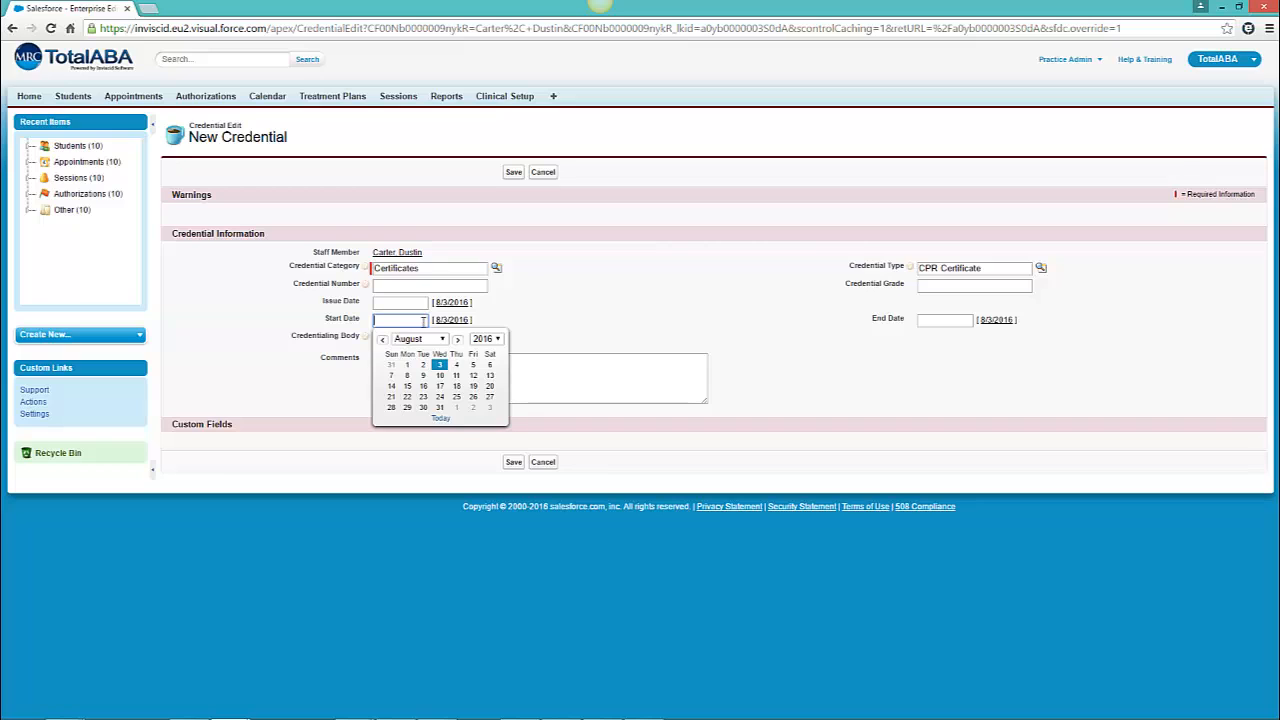
left_click(486, 339)
left_click(484, 351)
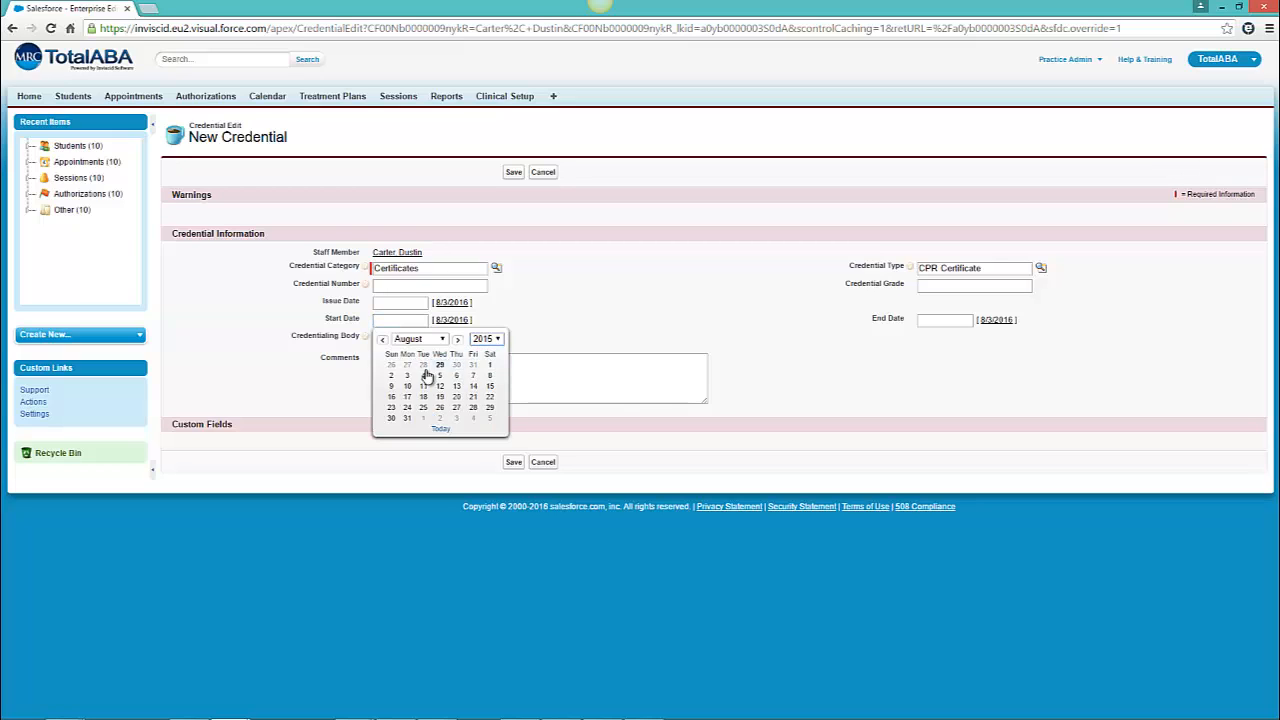
left_click(486, 365)
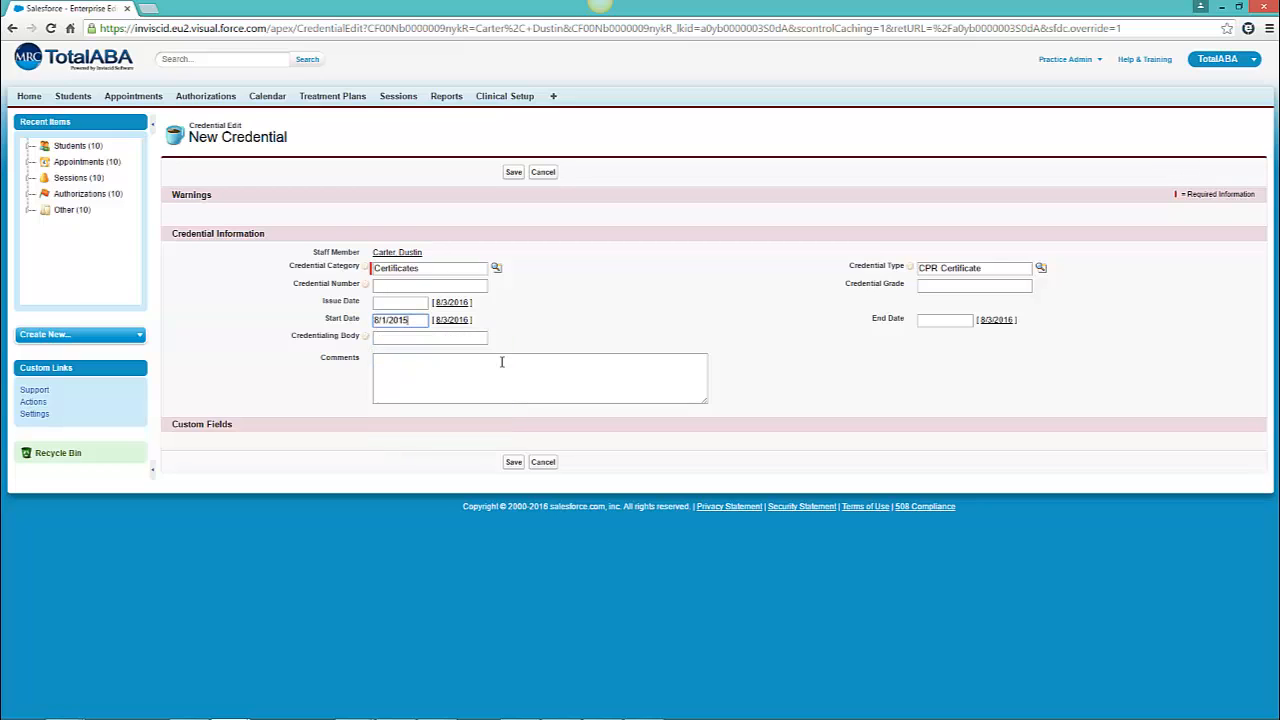
left_click(960, 320)
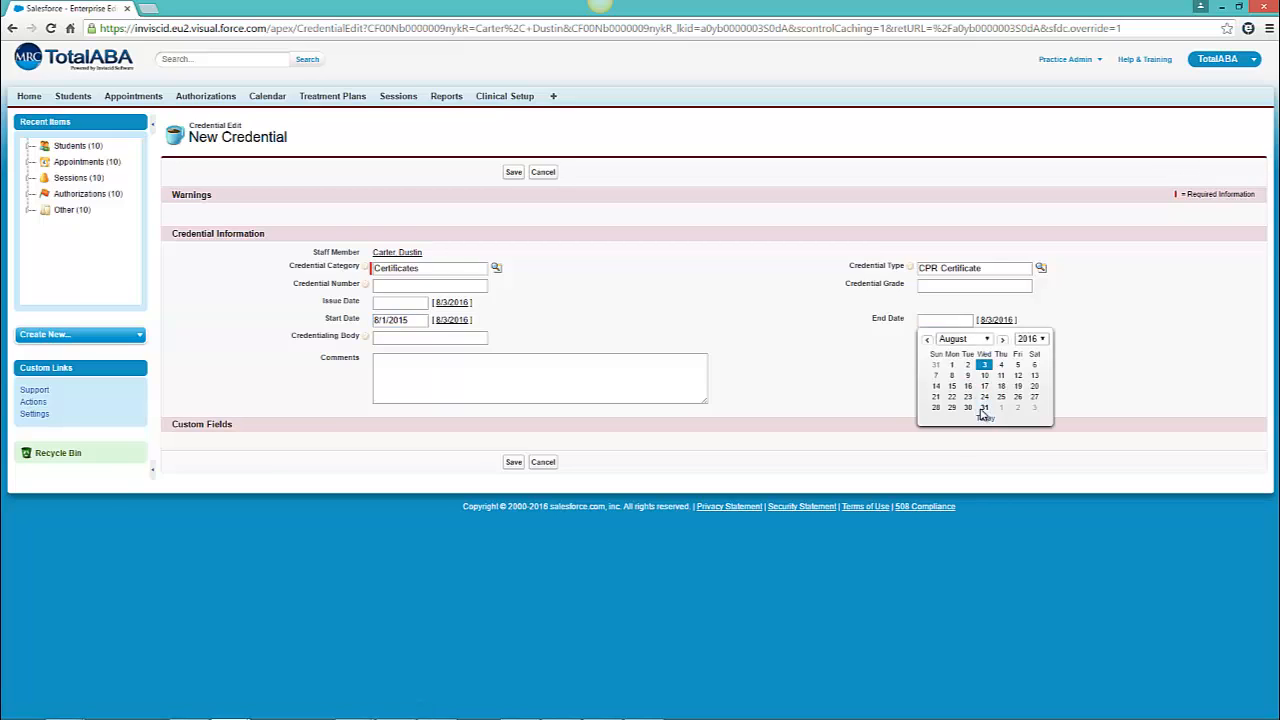
left_click(984, 407)
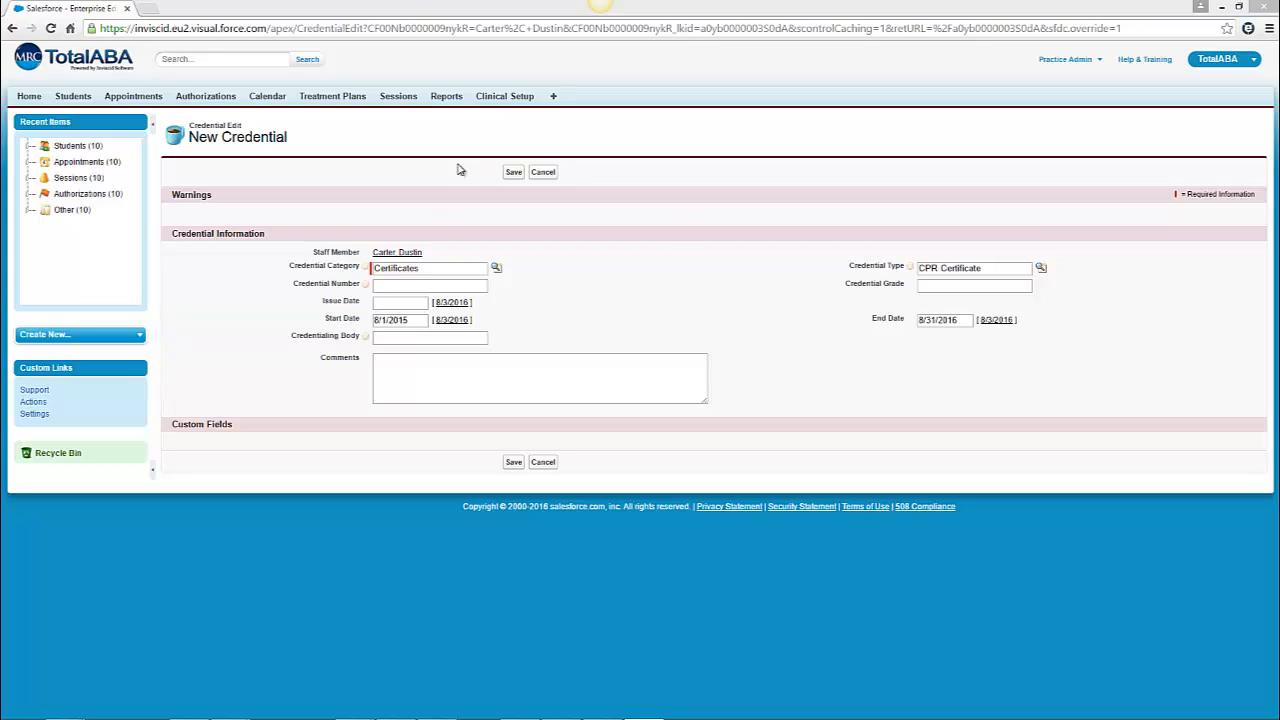
left_click(514, 174)
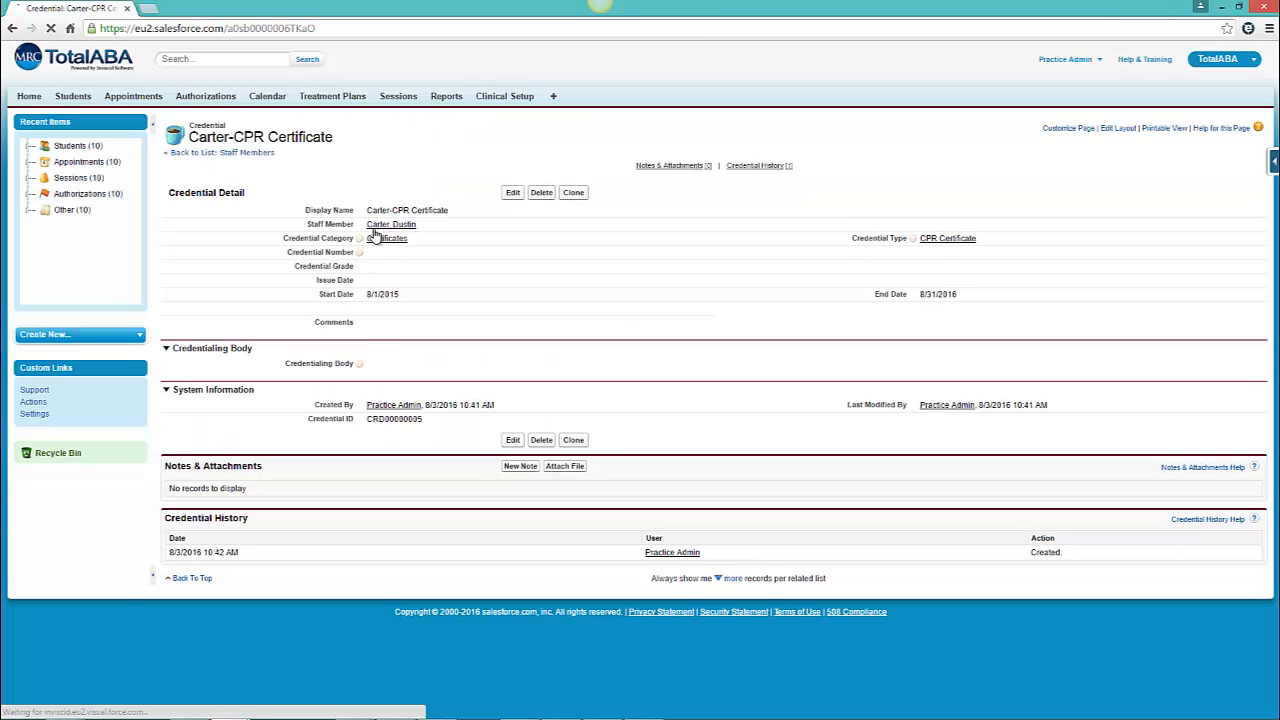
- Review the staff member's credentials list on their record
left_click(376, 228)
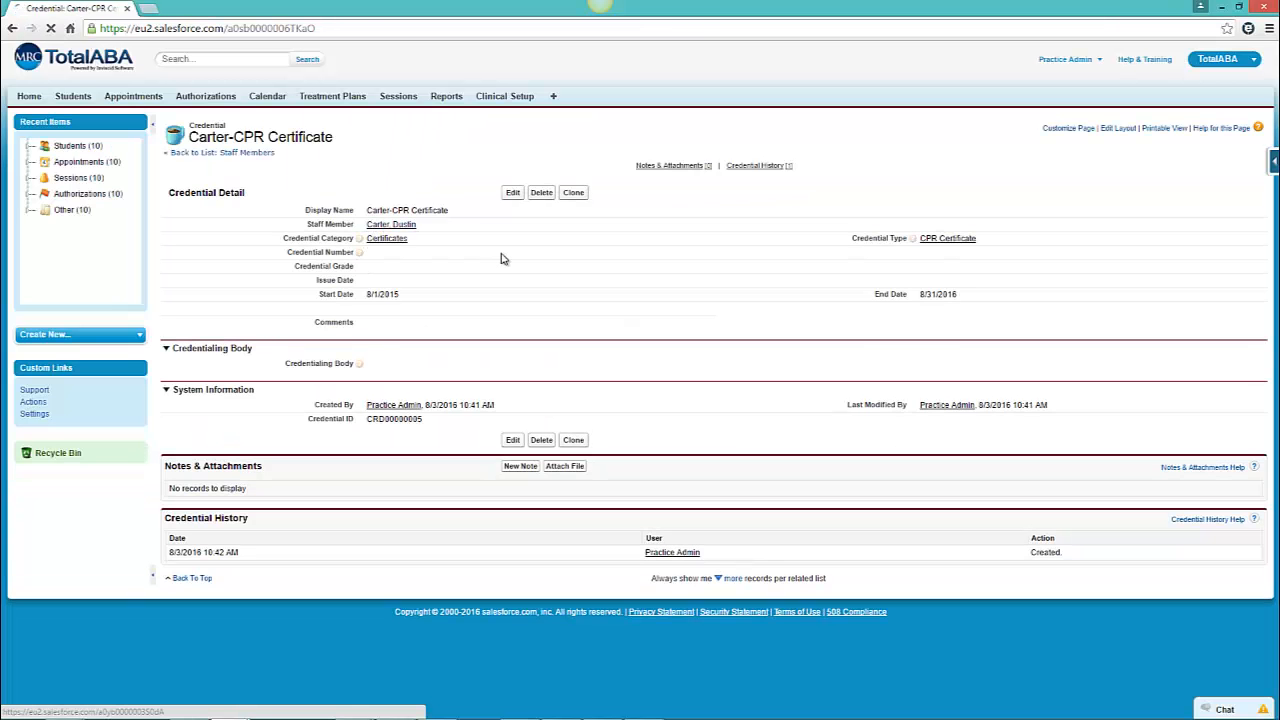
scroll(502, 261, "down", 4)
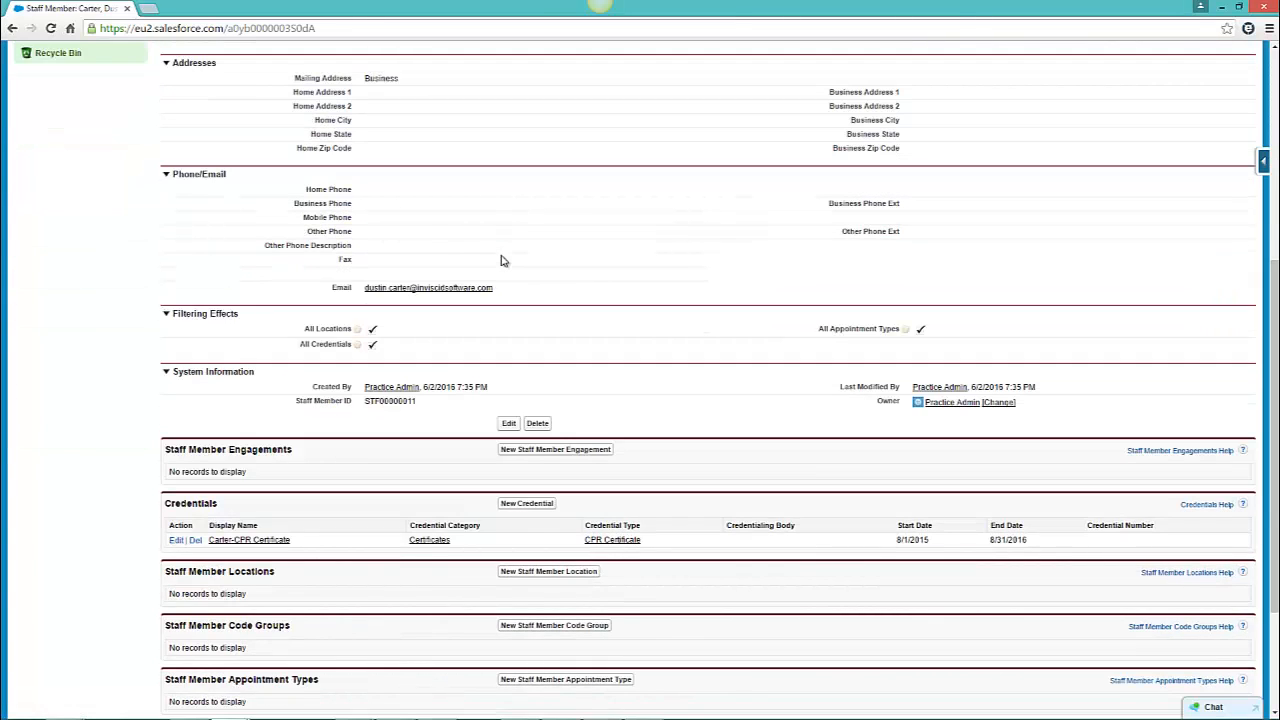
left_click(643, 718)
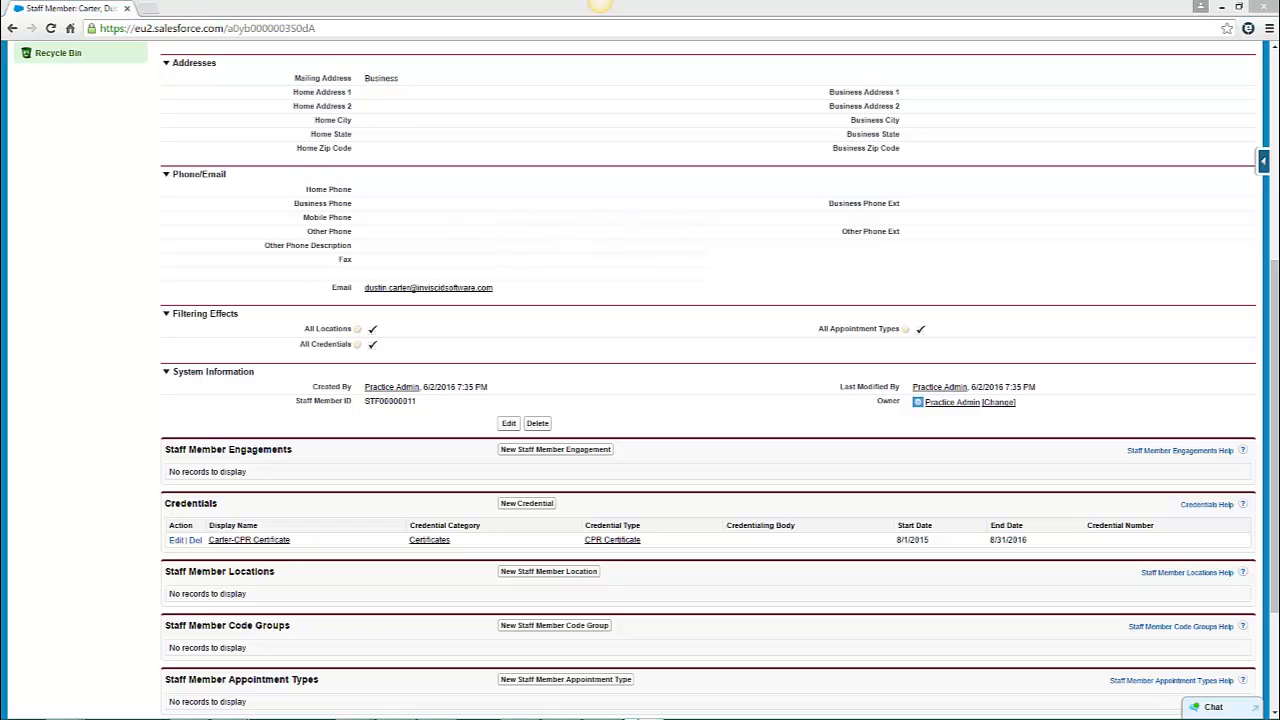